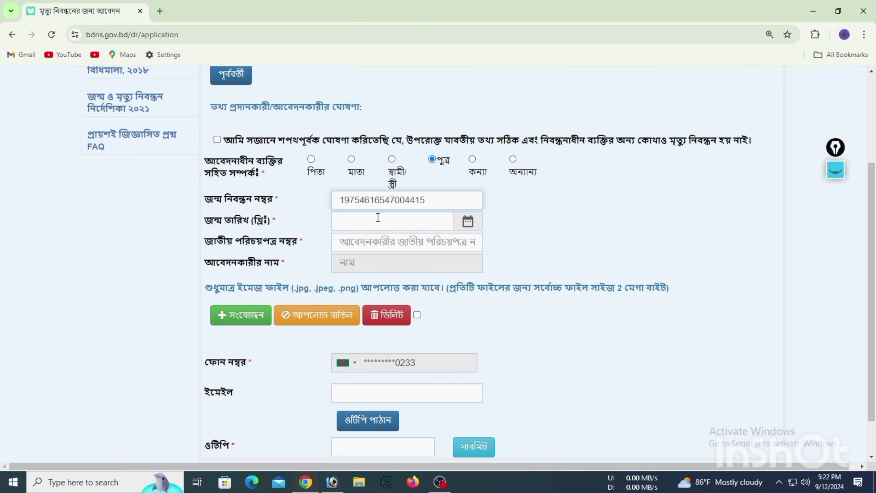
{"action": "scroll", "coordinate": [482, 262], "scroll_direction": "down", "scroll_amount": 1}
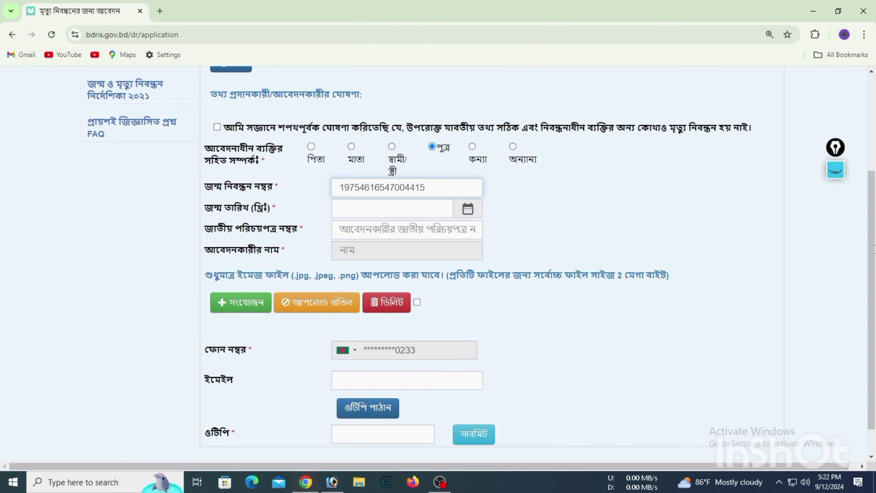
{"action": "scroll", "coordinate": [482, 262], "scroll_direction": "up", "scroll_amount": 2}
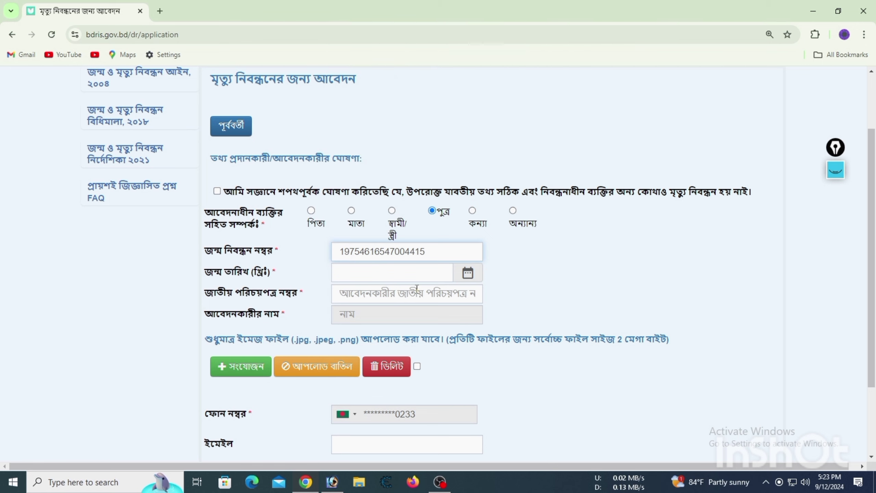
{"action": "left_click", "coordinate": [377, 272]}
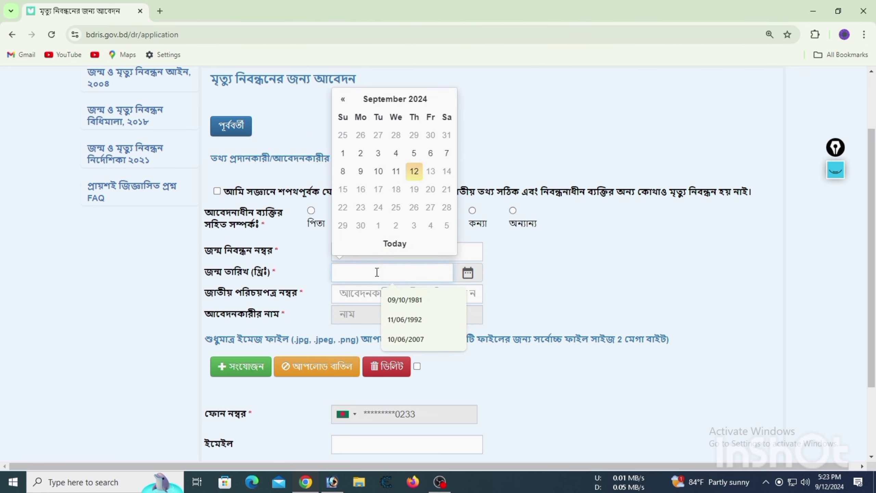
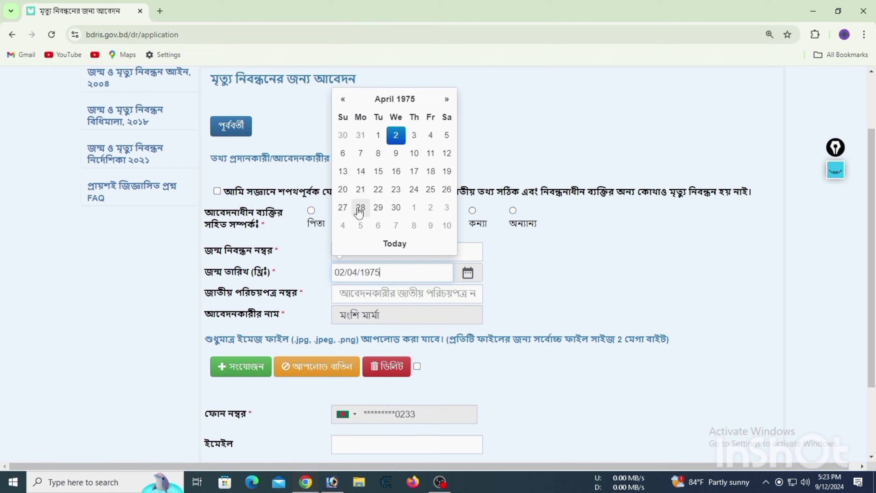
{"action": "left_click", "coordinate": [396, 136]}
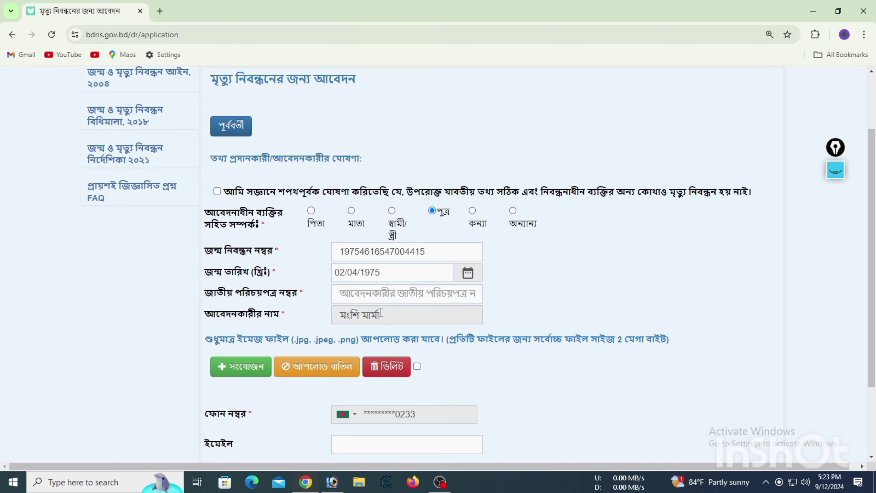
{"action": "left_click_drag", "start_coordinate": [381, 314], "coordinate": [330, 316]}
Step: Enter the applicant's national ID number in the জাতীয় পরিচয়পত্র নম্বর field
{"action": "left_click", "coordinate": [421, 302]}
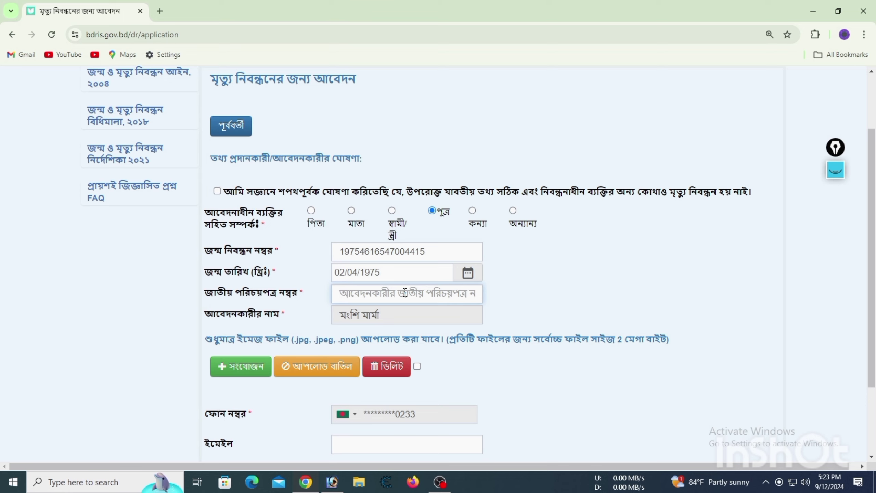
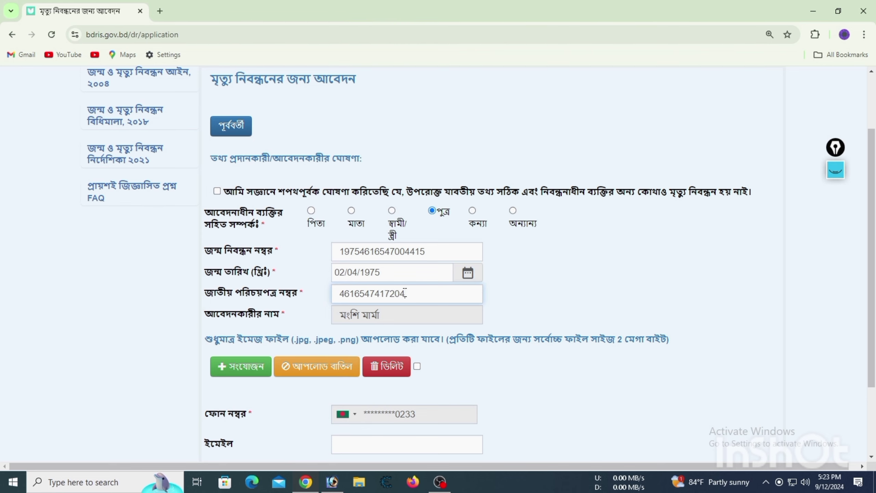
{"action": "scroll", "coordinate": [873, 259], "scroll_direction": "down", "scroll_amount": 1}
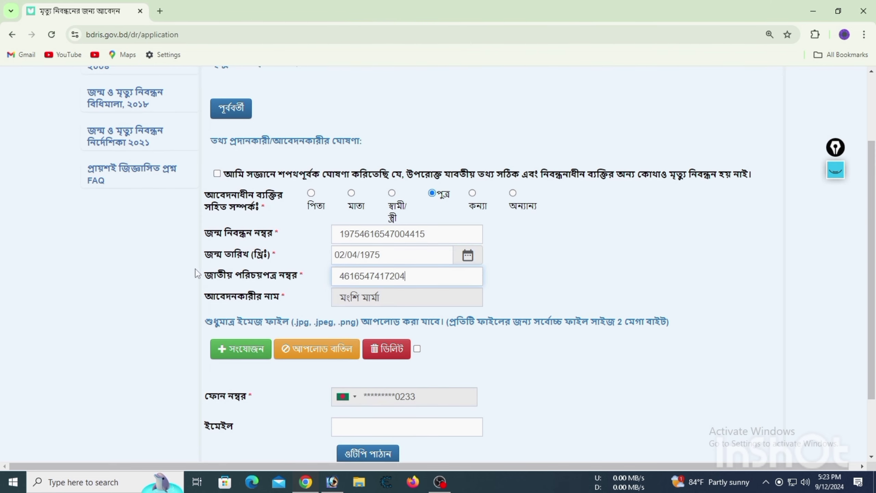
{"action": "scroll", "coordinate": [874, 259], "scroll_direction": "down", "scroll_amount": 3}
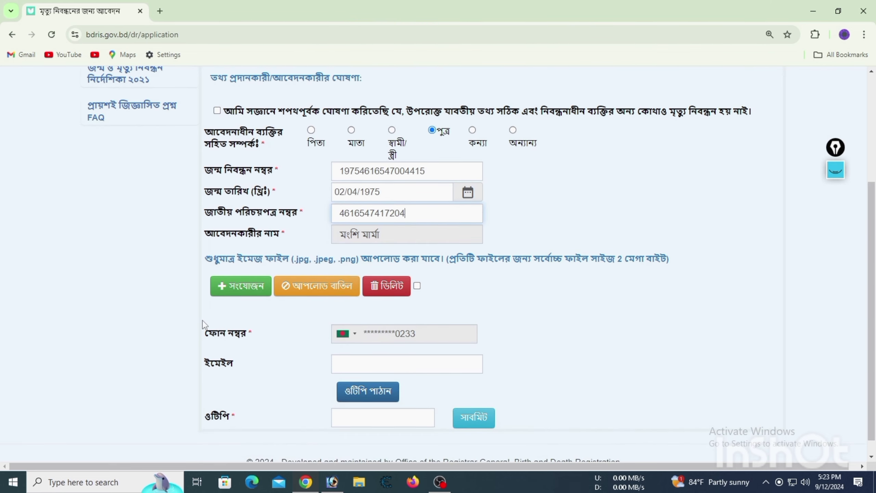
{"action": "left_click", "coordinate": [835, 170]}
Step: Attach the images barddd nmm.jpg and mongsd.jpg together through the সংযোজন button
{"action": "mouse_move", "coordinate": [211, 267]}
{"action": "left_mouse_down"}
{"action": "mouse_move", "coordinate": [265, 307]}
{"action": "mouse_move", "coordinate": [269, 265]}
{"action": "mouse_move", "coordinate": [219, 316]}
{"action": "left_mouse_up"}
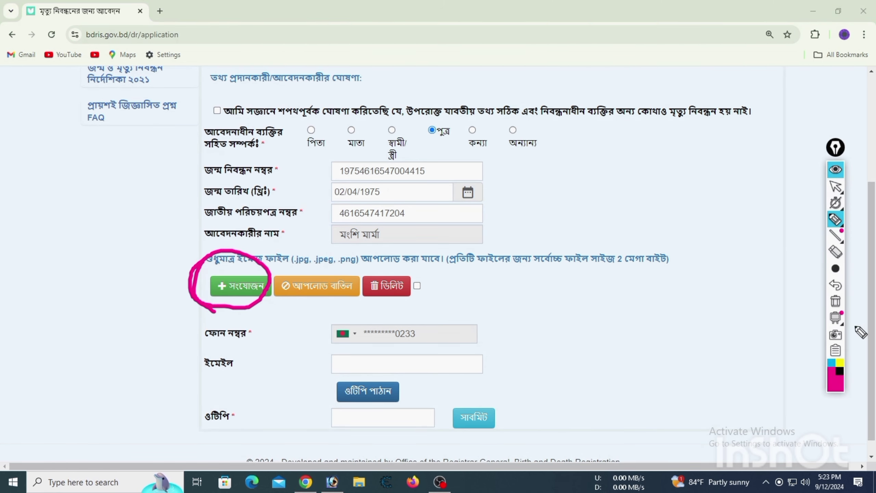
{"action": "left_click", "coordinate": [836, 302]}
{"action": "left_click", "coordinate": [835, 170]}
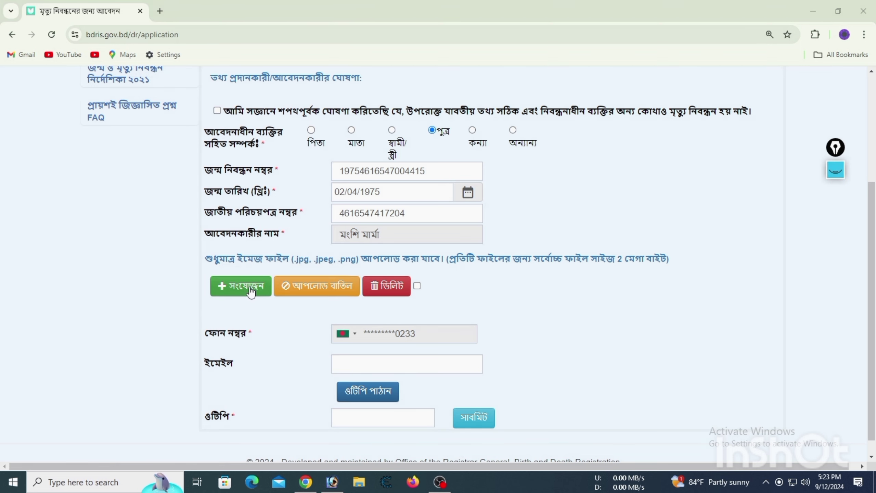
{"action": "left_click", "coordinate": [251, 289]}
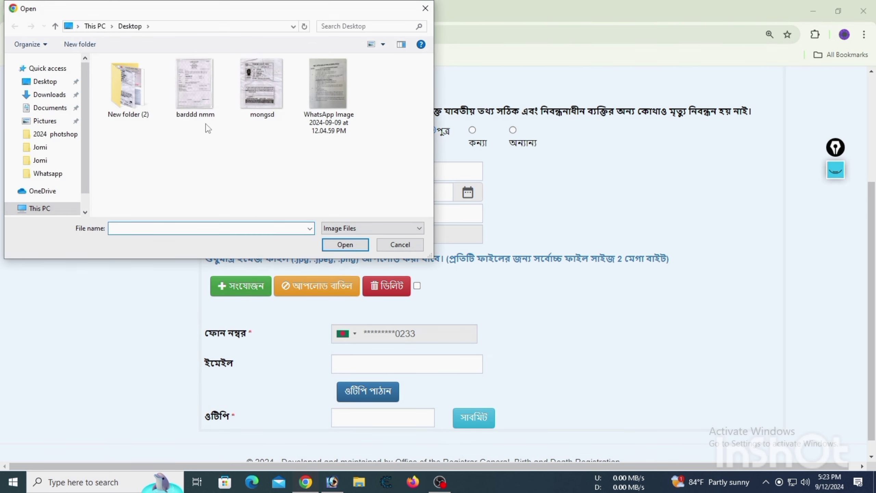
{"action": "left_click", "coordinate": [195, 89]}
{"action": "left_click", "coordinate": [259, 100], "text": "ctrl"}
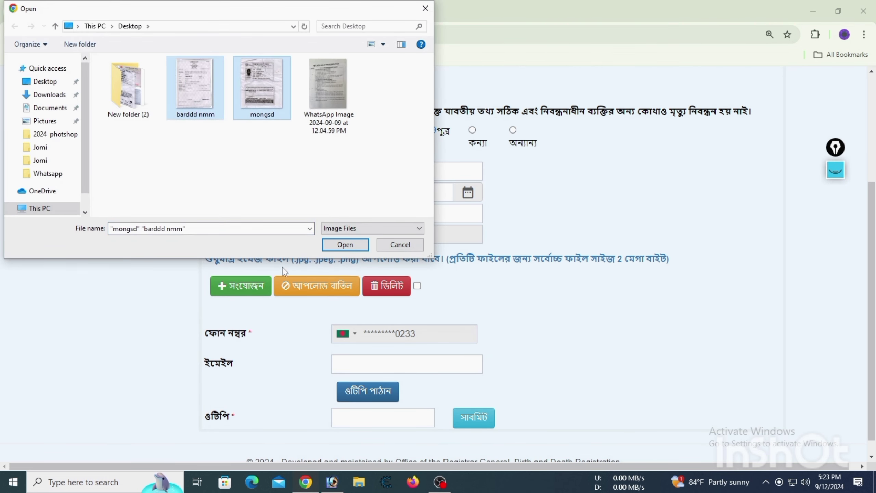
{"action": "left_click", "coordinate": [337, 245]}
Step: Set the first attachment's file type to ইস্যু সম্পর্কিত ফাইল and upload it
{"action": "scroll", "coordinate": [282, 206], "scroll_direction": "down", "scroll_amount": 3}
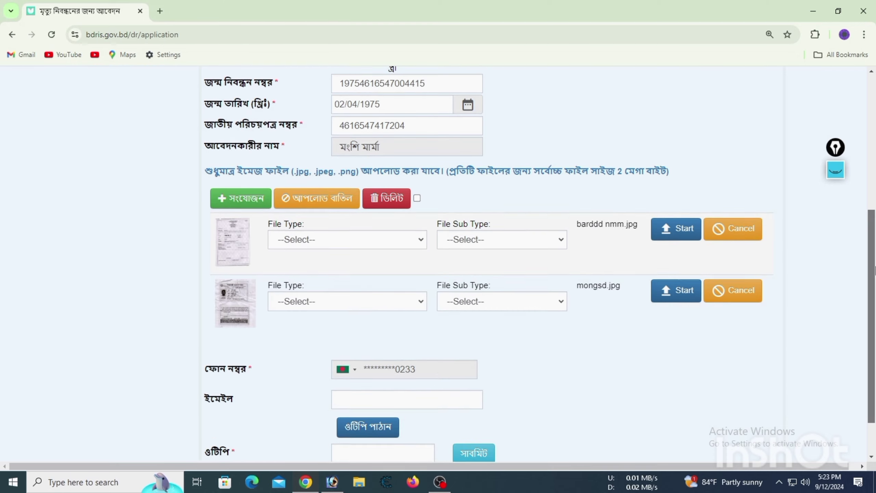
{"action": "left_click", "coordinate": [321, 190]}
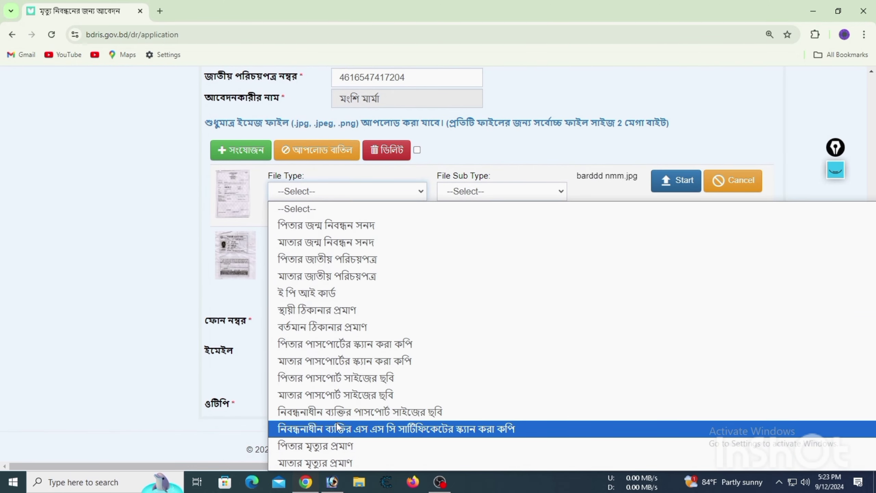
{"action": "scroll", "coordinate": [357, 414], "scroll_direction": "down", "scroll_amount": 3}
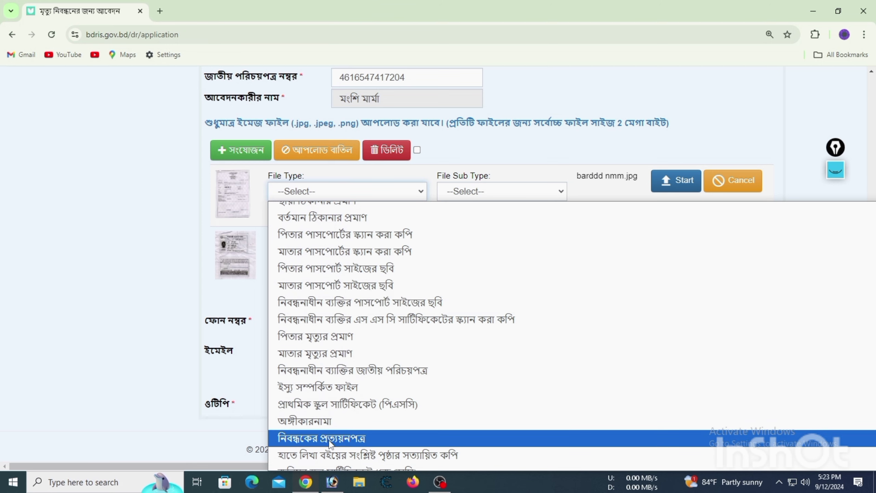
{"action": "left_click", "coordinate": [339, 387]}
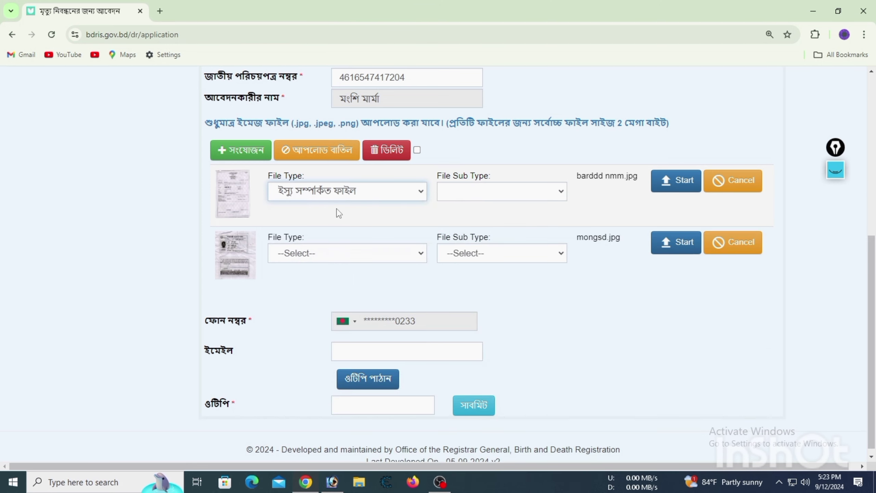
{"action": "left_click", "coordinate": [678, 190]}
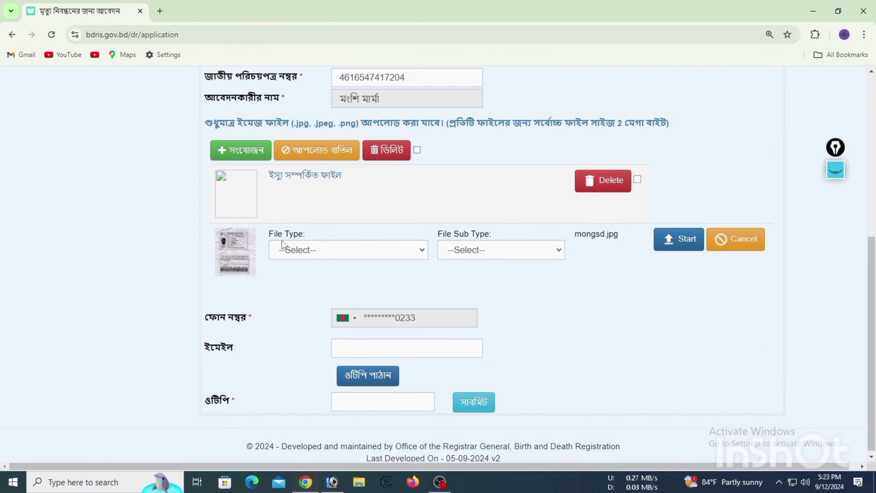
Step: Set the second attachment's type to the hospital discharge certificate (চিকিৎসা প্রতিষ্ঠানের ছাড়পত্র) and upload it
{"action": "left_click", "coordinate": [332, 250]}
{"action": "scroll", "coordinate": [362, 200], "scroll_direction": "down", "scroll_amount": 1}
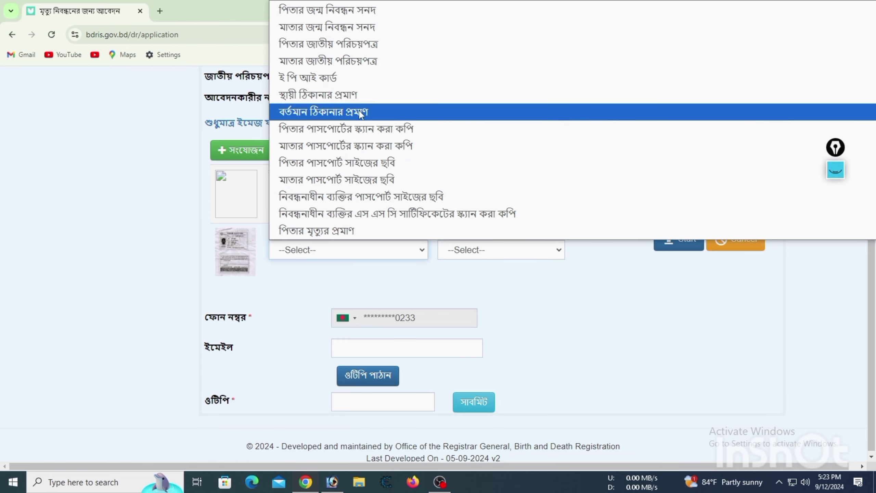
{"action": "scroll", "coordinate": [409, 176], "scroll_direction": "down", "scroll_amount": 5}
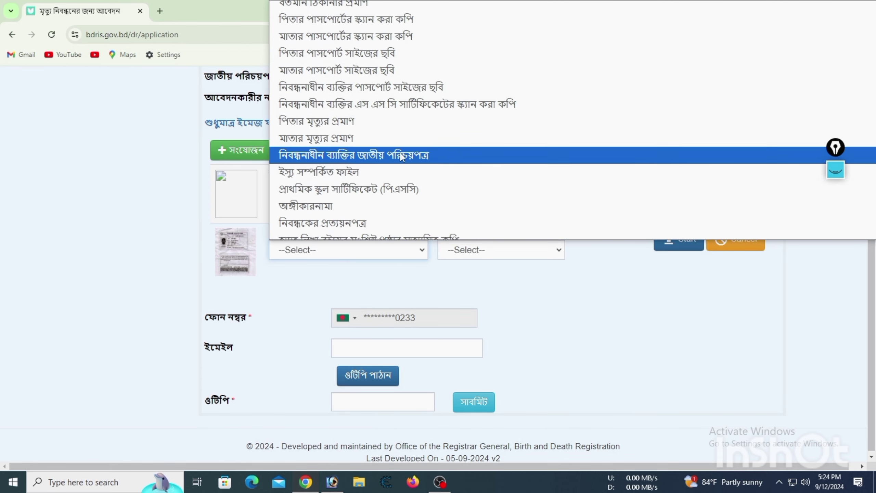
{"action": "scroll", "coordinate": [369, 215], "scroll_direction": "down", "scroll_amount": 3}
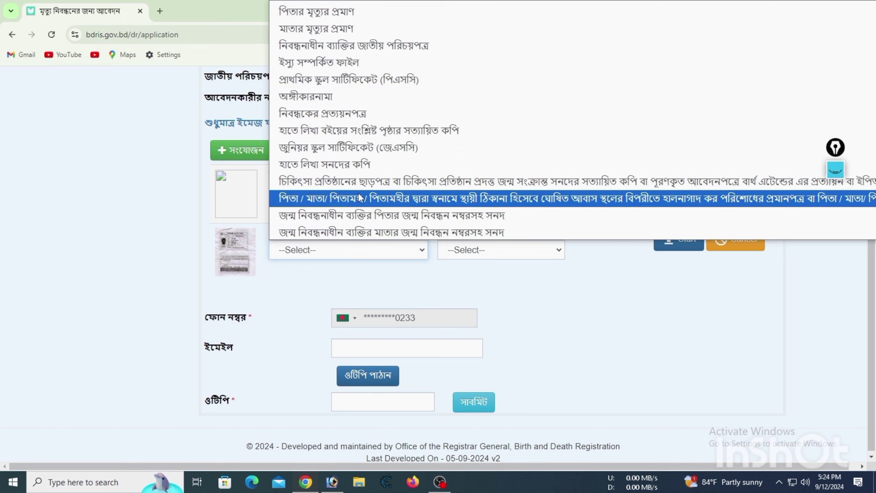
{"action": "scroll", "coordinate": [363, 165], "scroll_direction": "down", "scroll_amount": 4}
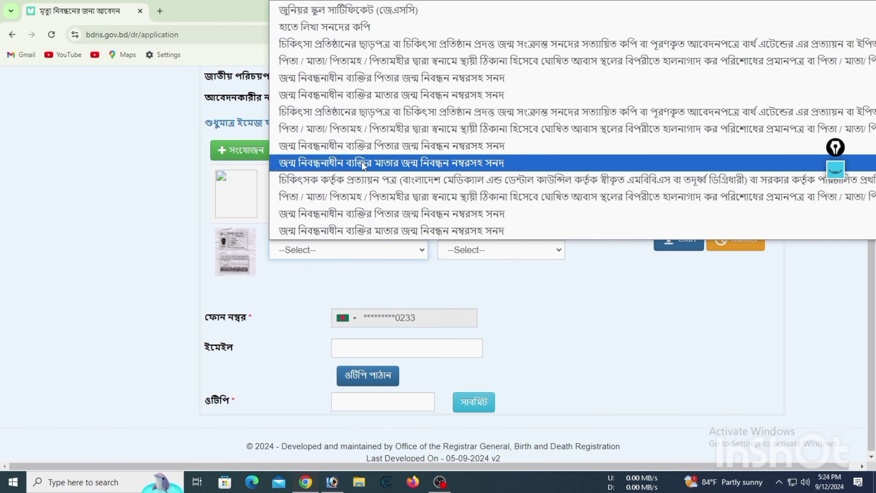
{"action": "scroll", "coordinate": [363, 165], "scroll_direction": "up", "scroll_amount": 10}
{"action": "scroll", "coordinate": [363, 165], "scroll_direction": "down", "scroll_amount": 3}
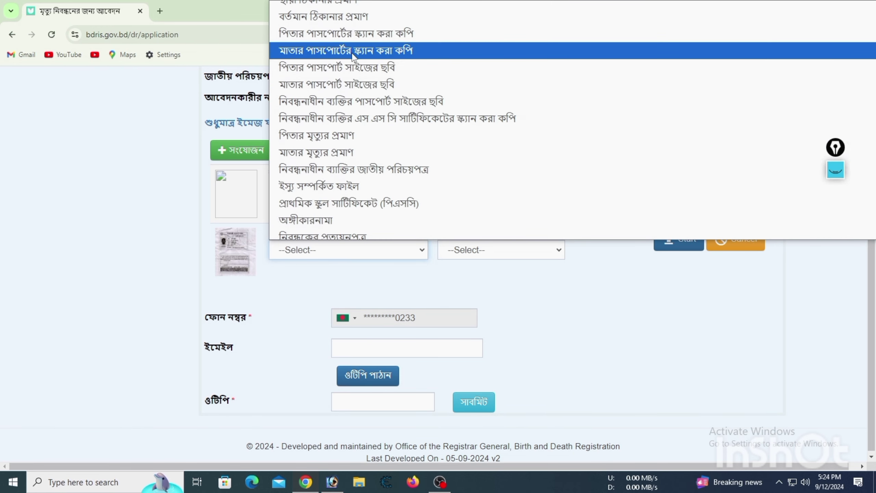
{"action": "scroll", "coordinate": [342, 193], "scroll_direction": "up", "scroll_amount": 3}
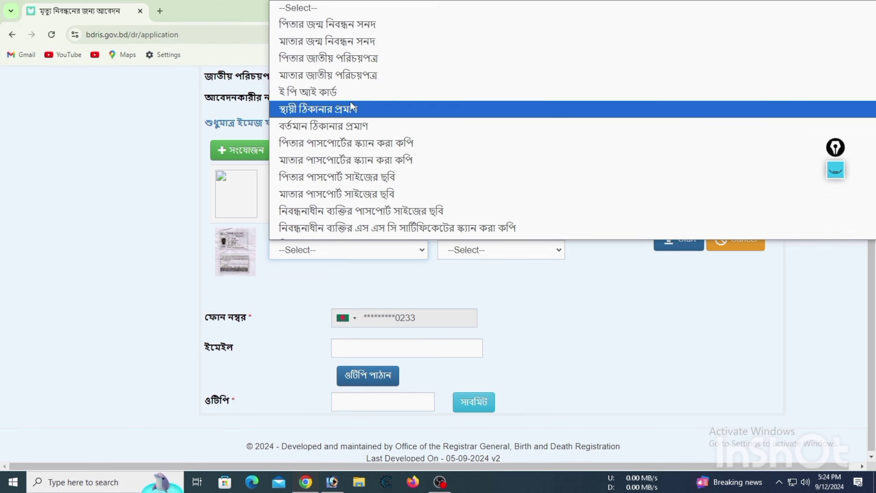
{"action": "scroll", "coordinate": [376, 154], "scroll_direction": "down", "scroll_amount": 3}
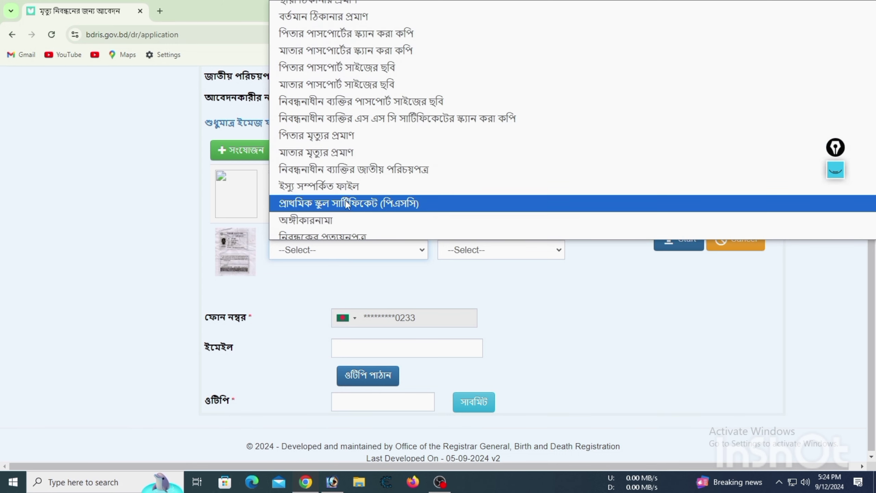
{"action": "scroll", "coordinate": [346, 203], "scroll_direction": "down", "scroll_amount": 3}
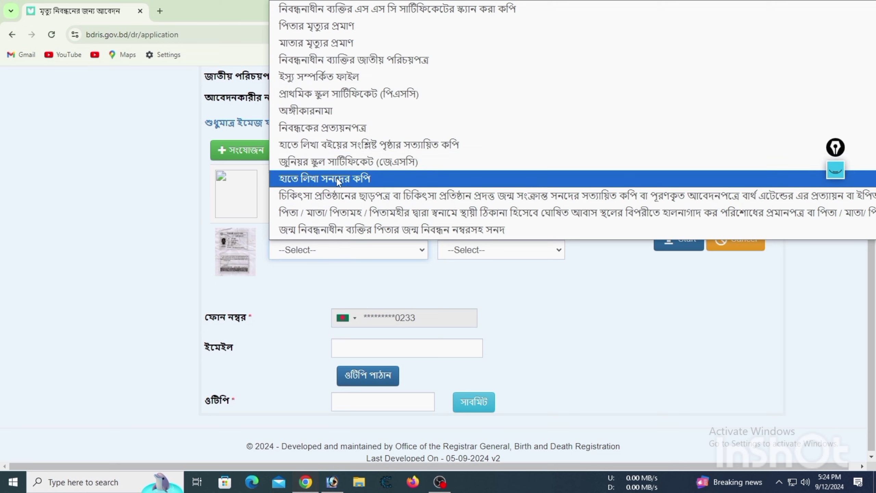
{"action": "left_click", "coordinate": [355, 200]}
{"action": "left_click", "coordinate": [644, 247]}
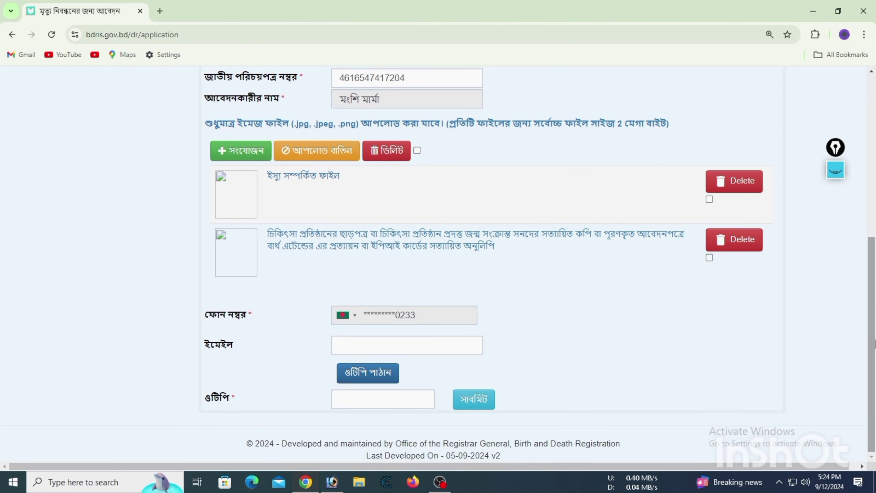
Step: Tick the sworn-statement checkbox stating the information is correct and no other death registration exists
{"action": "scroll", "coordinate": [874, 319], "scroll_direction": "up", "scroll_amount": 1}
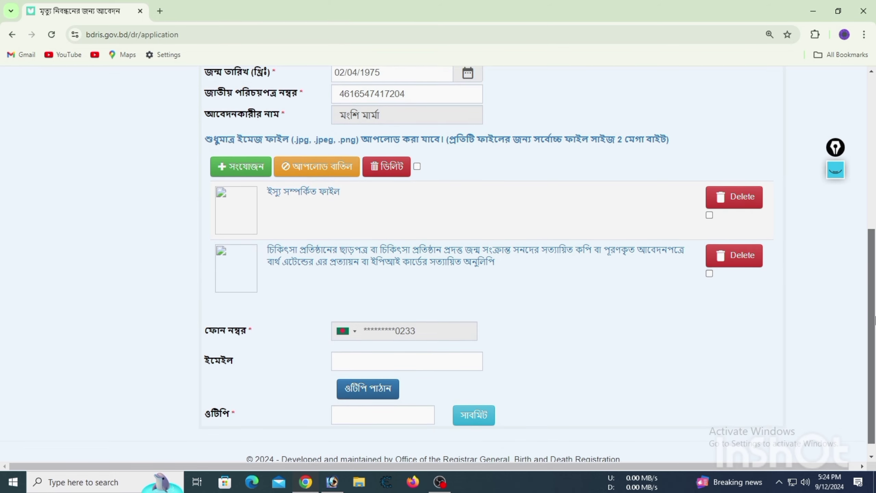
{"action": "scroll", "coordinate": [874, 320], "scroll_direction": "up", "scroll_amount": 5}
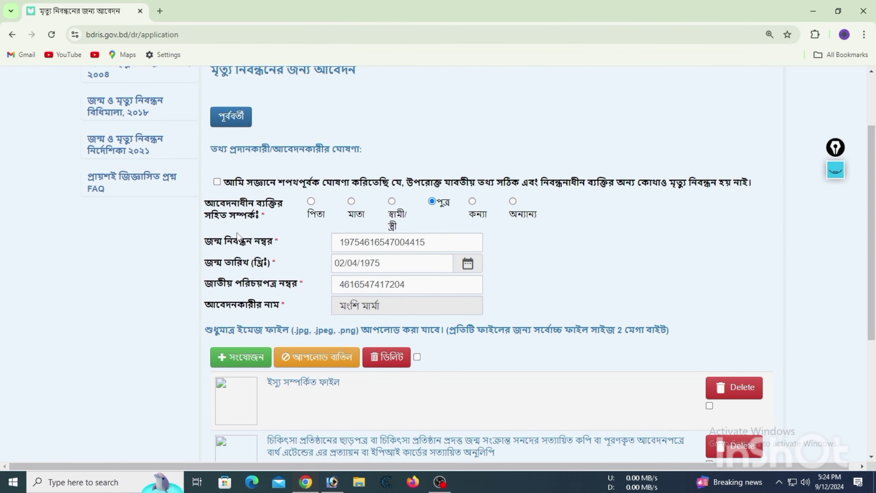
{"action": "left_click", "coordinate": [835, 169]}
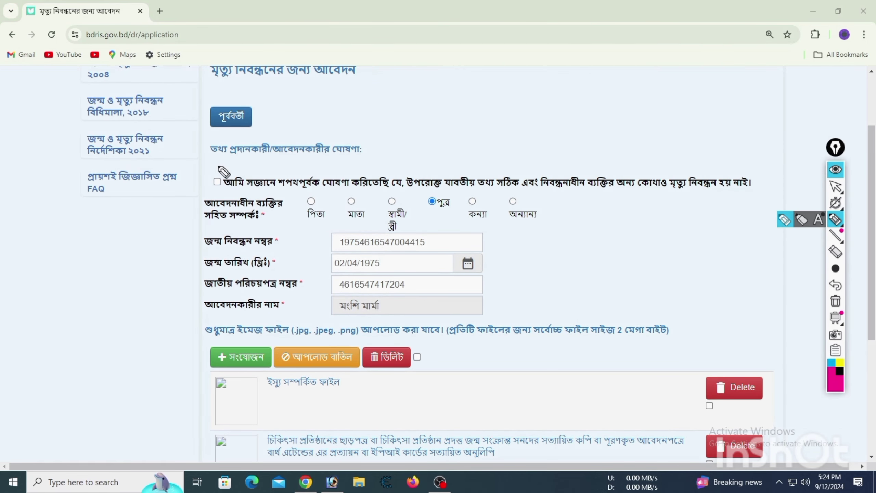
{"action": "left_click_drag", "start_coordinate": [207, 164], "coordinate": [203, 200]}
{"action": "left_click_drag", "start_coordinate": [282, 182], "coordinate": [202, 180]}
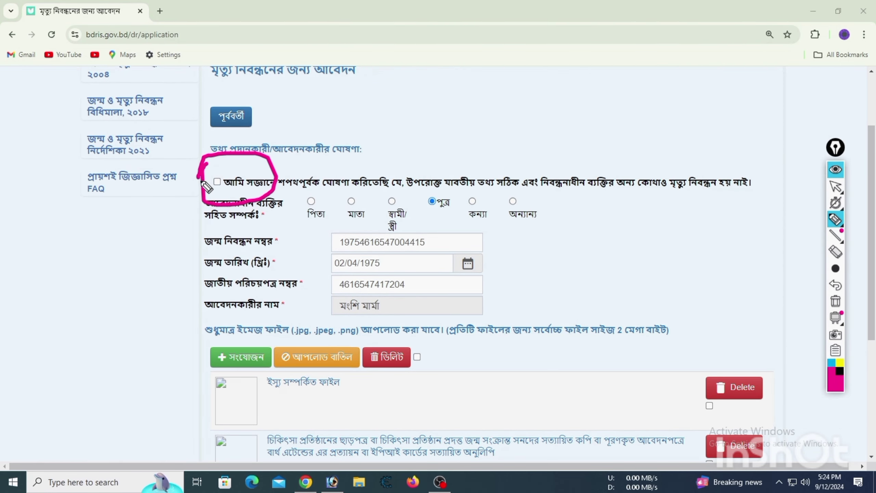
{"action": "left_click", "coordinate": [839, 305]}
{"action": "left_click", "coordinate": [835, 169]}
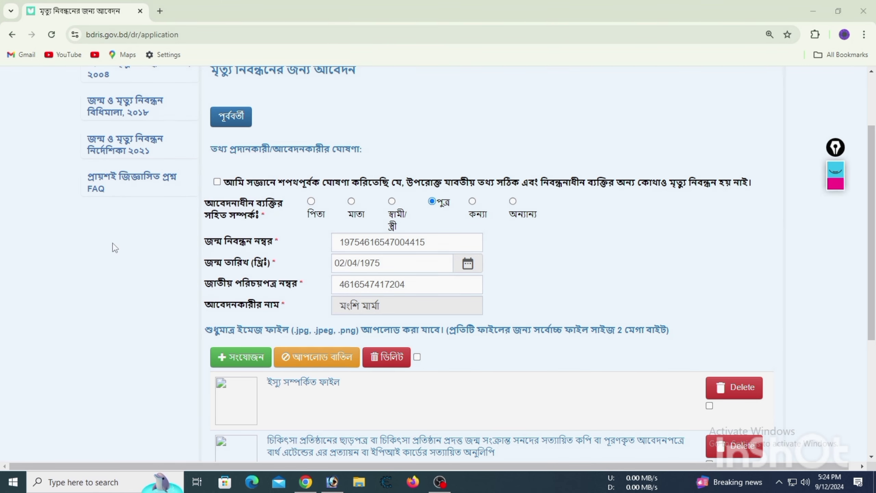
{"action": "left_click", "coordinate": [217, 182]}
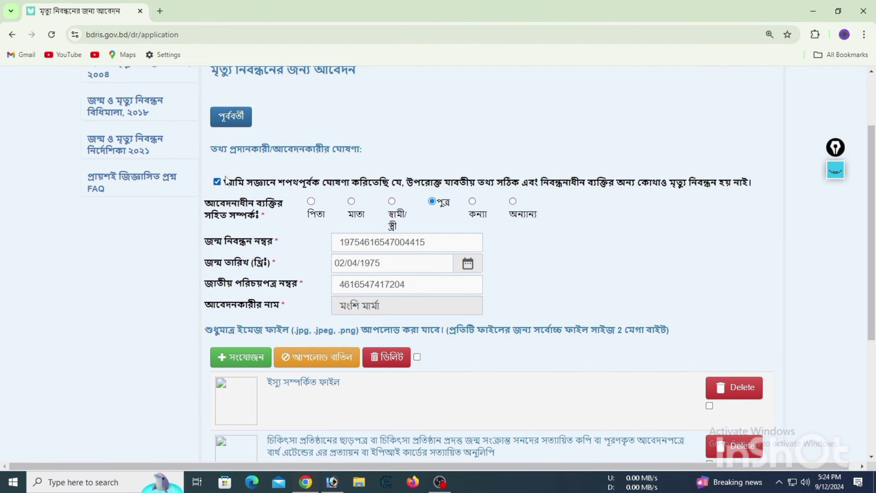
{"action": "left_click_drag", "start_coordinate": [235, 181], "coordinate": [751, 181]}
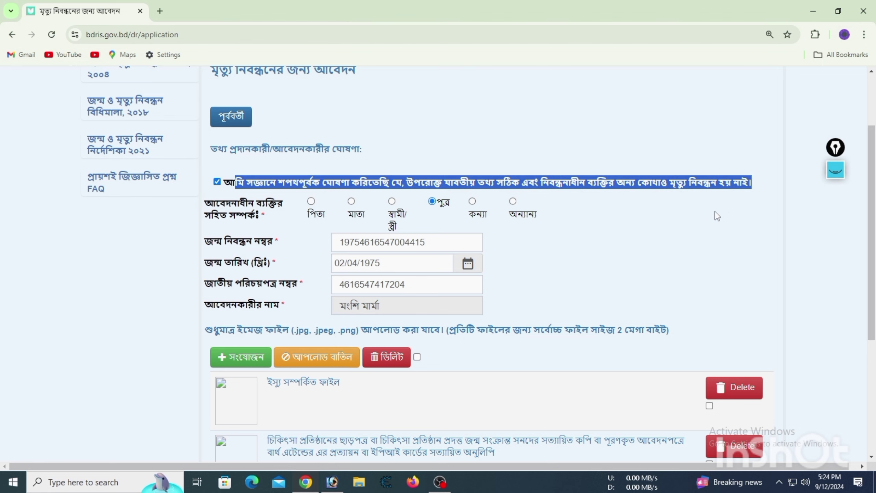
{"action": "left_click_drag", "start_coordinate": [872, 221], "coordinate": [874, 333]}
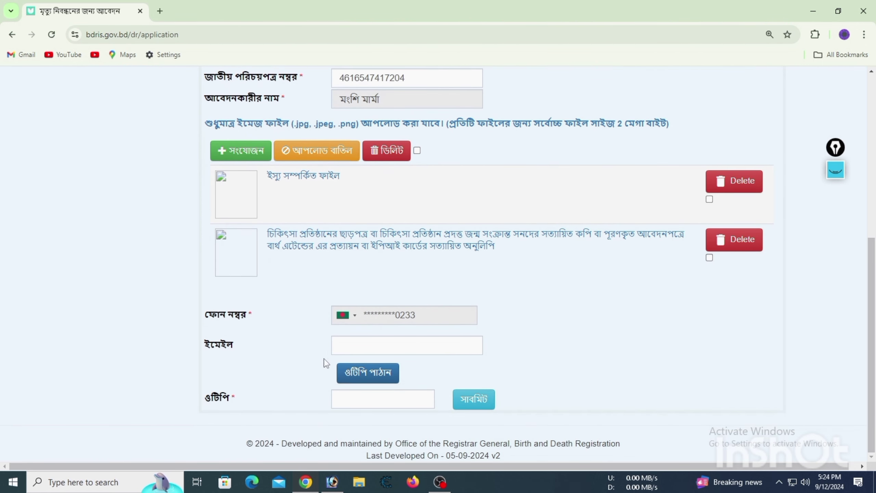
Step: Send a one-time code (ওটিপি পাঠান) to the applicant's registered phone number
{"action": "left_click_drag", "start_coordinate": [427, 316], "coordinate": [313, 319]}
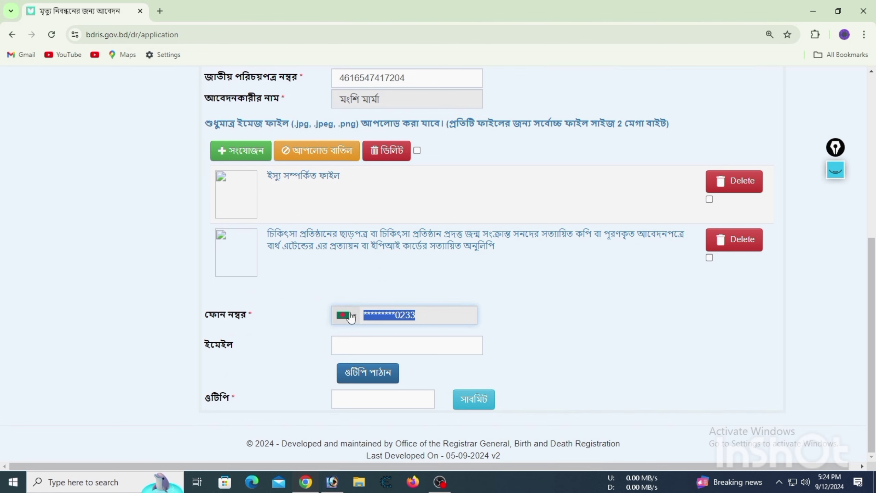
{"action": "left_click", "coordinate": [424, 308]}
{"action": "triple_click", "coordinate": [364, 316]}
{"action": "left_click", "coordinate": [394, 291]}
{"action": "left_click", "coordinate": [367, 379]}
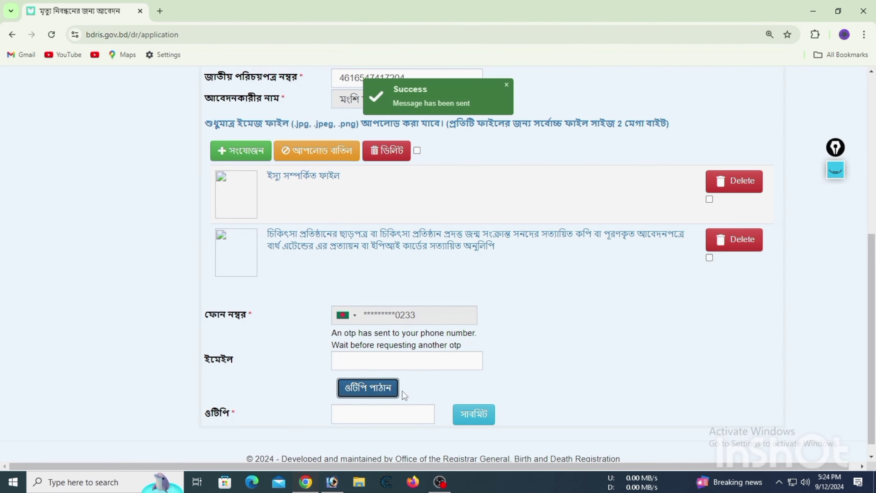
Step: Enter the received OTP verification code in the ওটিপি field
{"action": "left_click", "coordinate": [394, 418]}
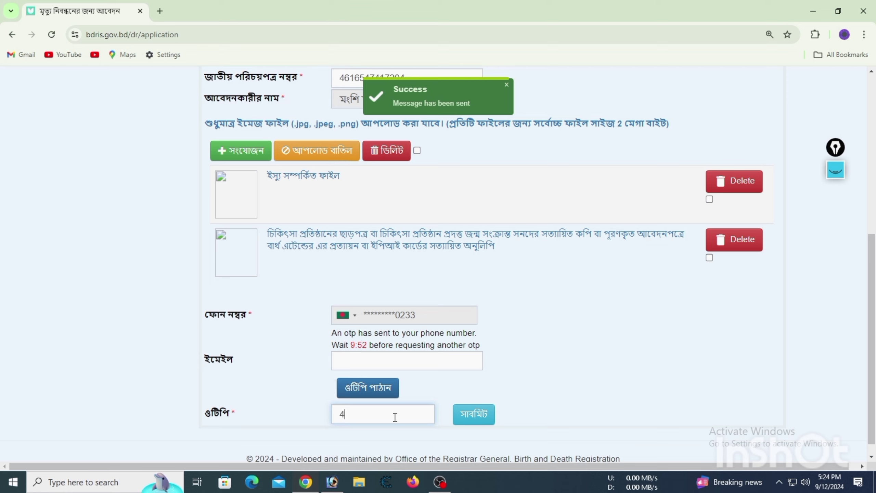
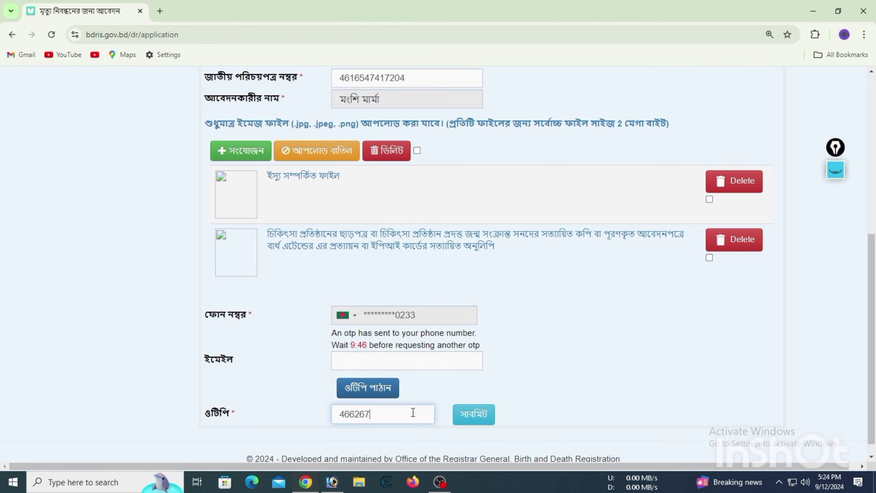
{"action": "left_click", "coordinate": [835, 170]}
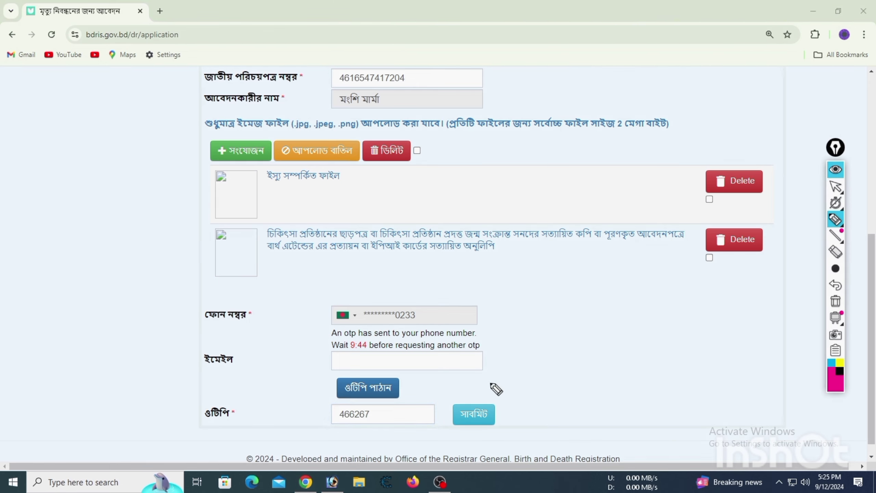
{"action": "mouse_move", "coordinate": [478, 382]}
{"action": "left_mouse_down"}
{"action": "mouse_move", "coordinate": [459, 382]}
{"action": "mouse_move", "coordinate": [446, 427]}
{"action": "mouse_move", "coordinate": [517, 429]}
{"action": "mouse_move", "coordinate": [462, 381]}
{"action": "left_mouse_up"}
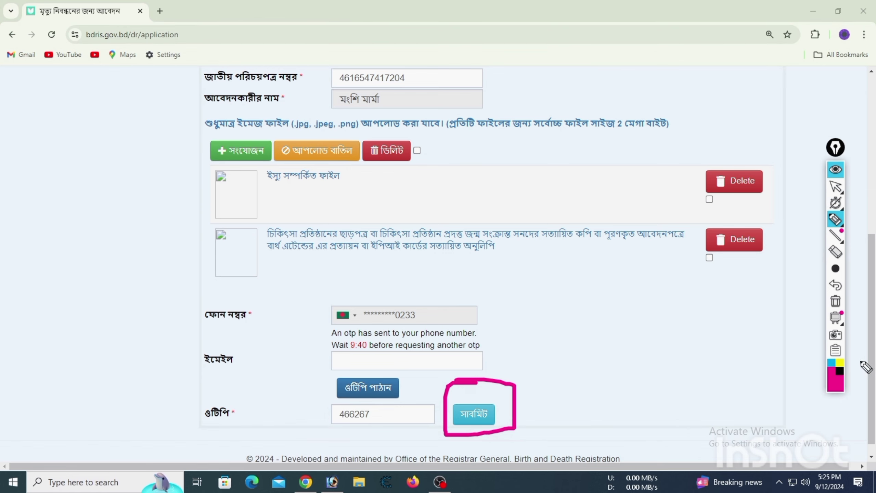
{"action": "left_click", "coordinate": [835, 301]}
{"action": "left_click", "coordinate": [835, 169]}
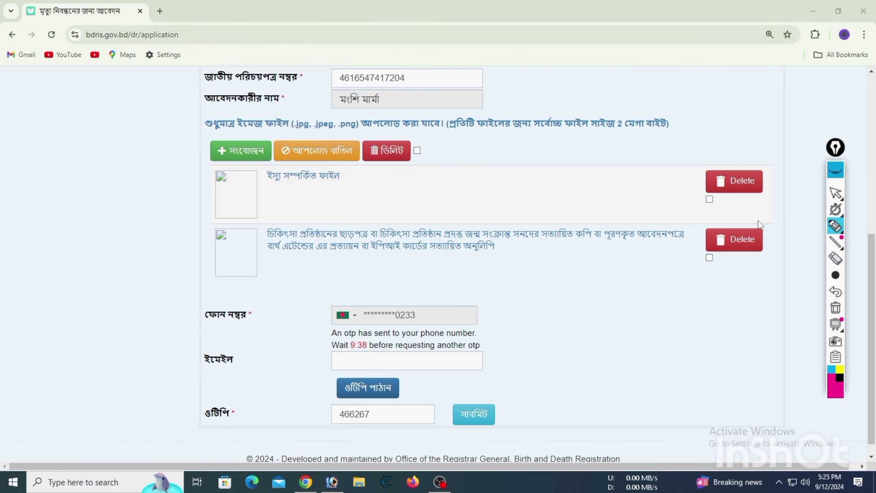
Step: Submit the application, select its new application number, and bring up the application print link's menu
{"action": "left_click", "coordinate": [481, 417]}
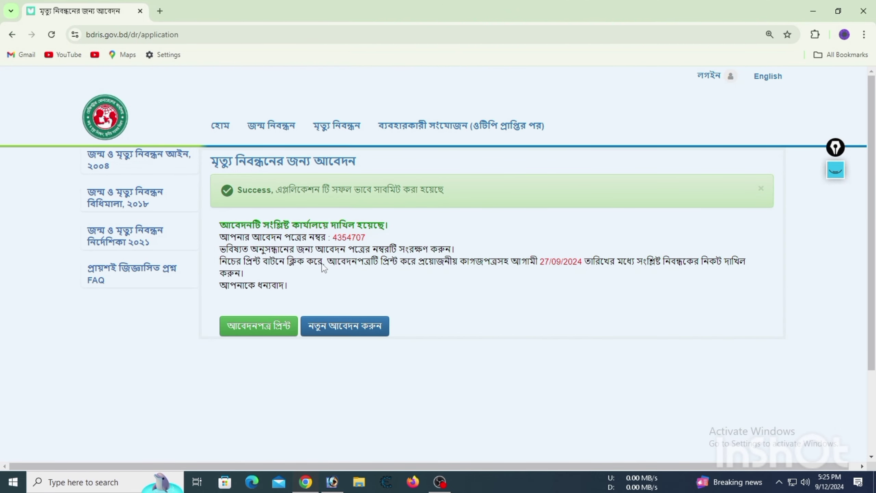
{"action": "double_click", "coordinate": [356, 240]}
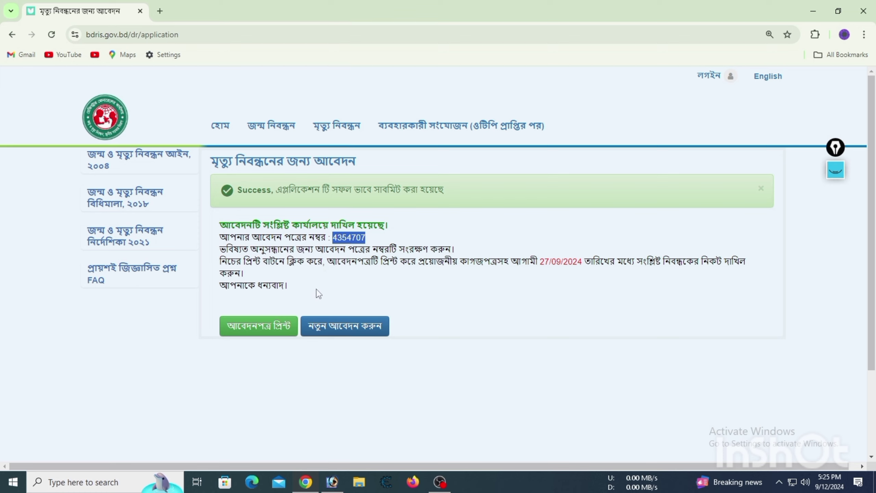
{"action": "left_click", "coordinate": [278, 325]}
{"action": "left_click", "coordinate": [556, 9]}
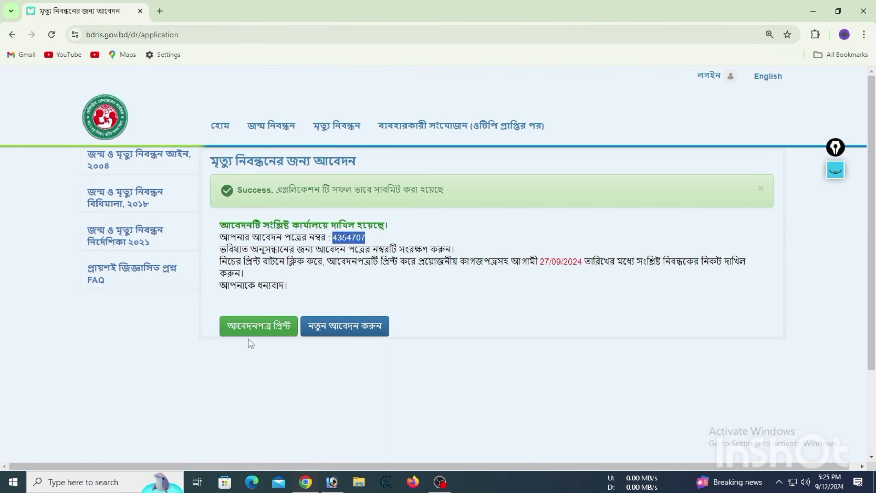
{"action": "mouse_move", "coordinate": [290, 126]}
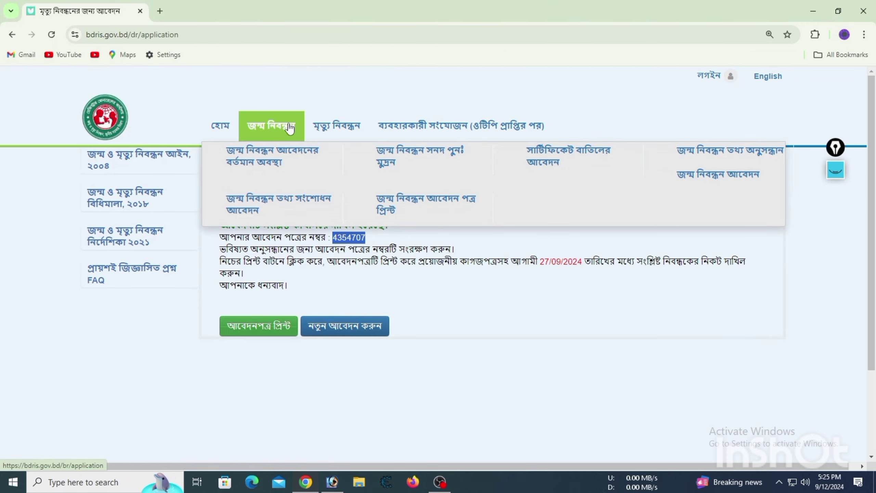
{"action": "right_click", "coordinate": [404, 207]}
Step: Request the মৃত্যু নিবন্ধনের জন্য আবেদন print using the saved application ID and death date 10/07/2008
{"action": "left_click", "coordinate": [431, 214]}
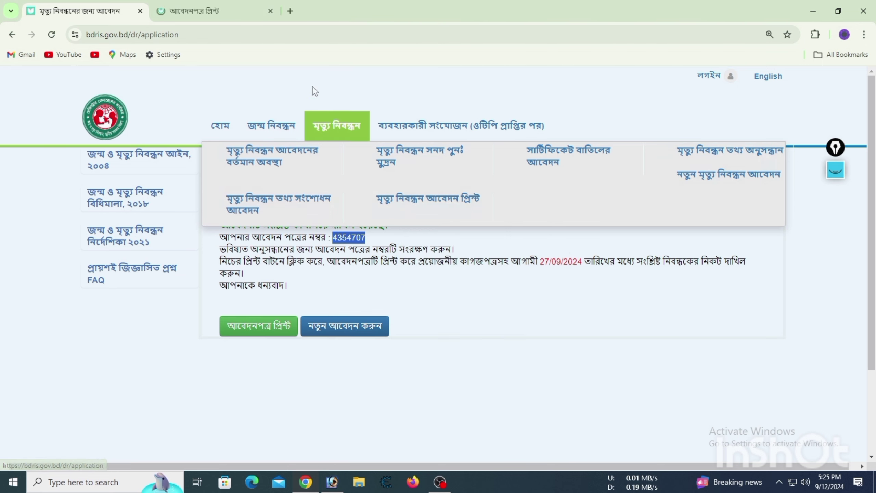
{"action": "left_click", "coordinate": [226, 11]}
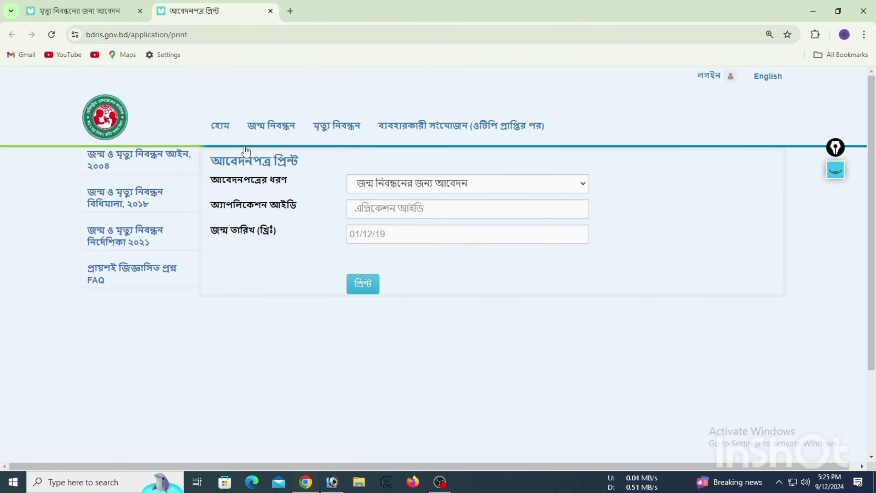
{"action": "left_click", "coordinate": [397, 185]}
{"action": "left_click", "coordinate": [397, 273]}
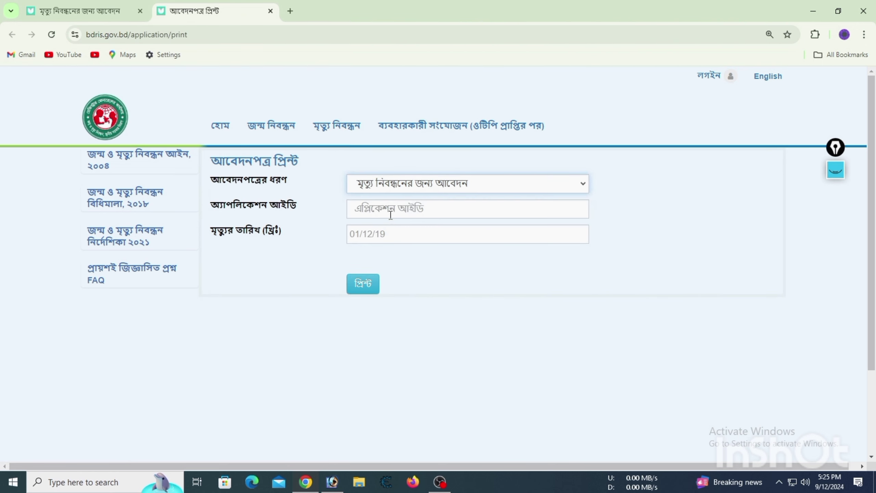
{"action": "left_click", "coordinate": [391, 209]}
{"action": "left_click", "coordinate": [384, 236]}
{"action": "left_click", "coordinate": [385, 230]}
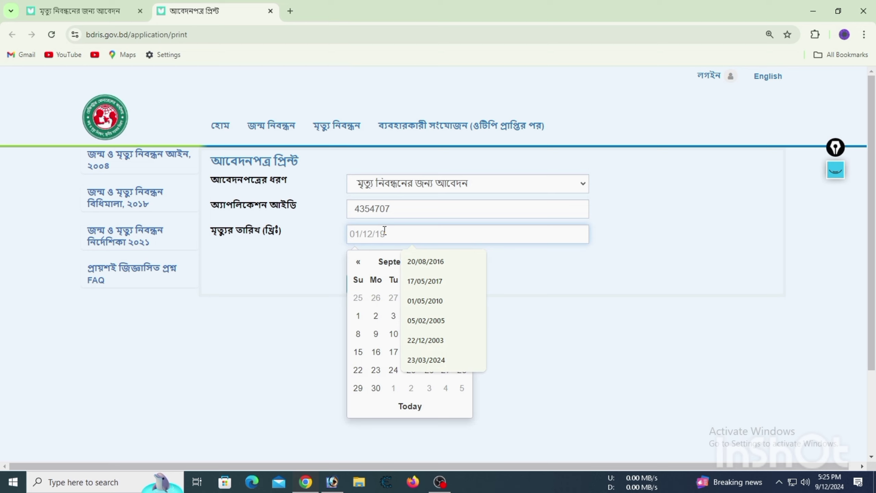
{"action": "type", "text": "10/07/"}
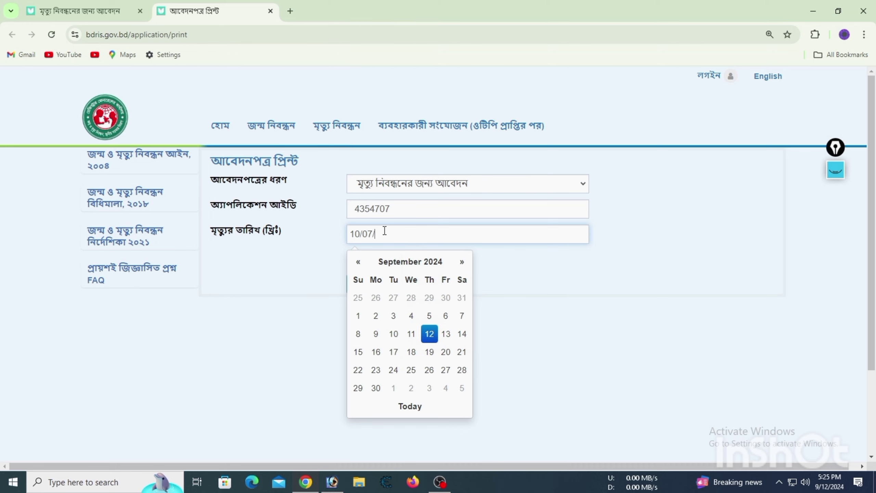
{"action": "type", "text": "2008"}
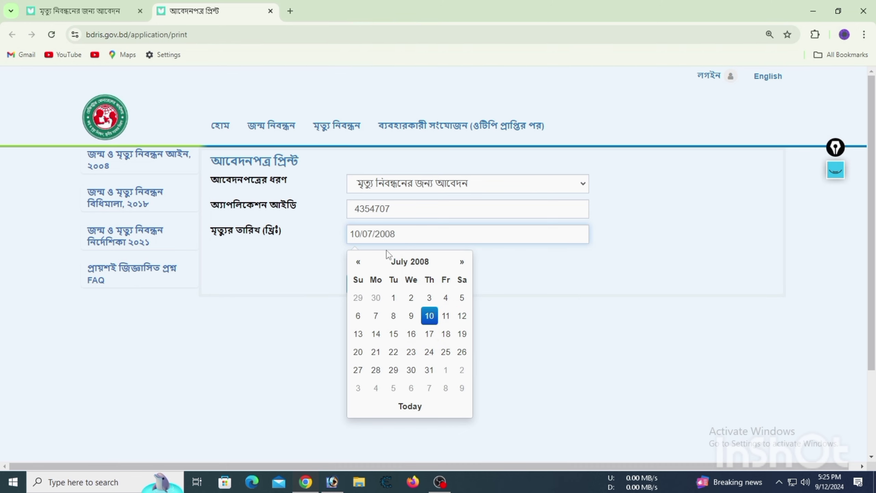
{"action": "left_click", "coordinate": [429, 316]}
{"action": "left_click", "coordinate": [362, 287]}
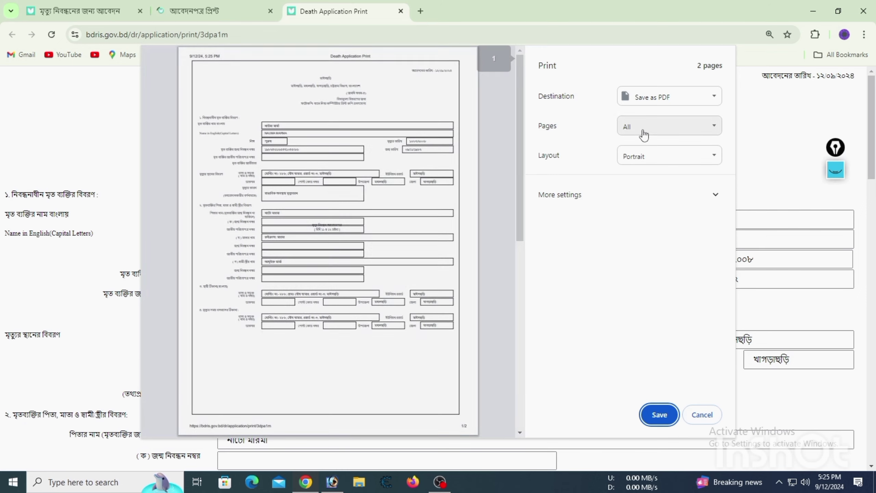
Step: Keep the Save as PDF destination and save 'Death Application Print' to the Desktop
{"action": "left_click", "coordinate": [648, 196]}
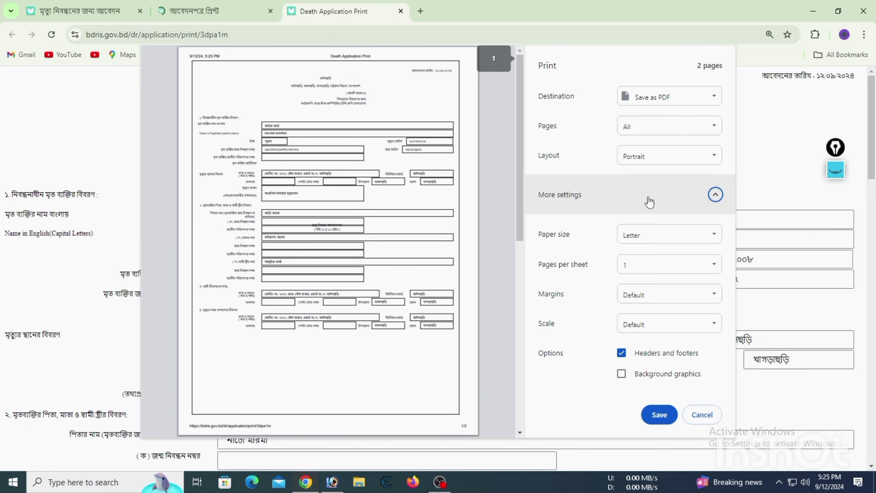
{"action": "left_click", "coordinate": [659, 414]}
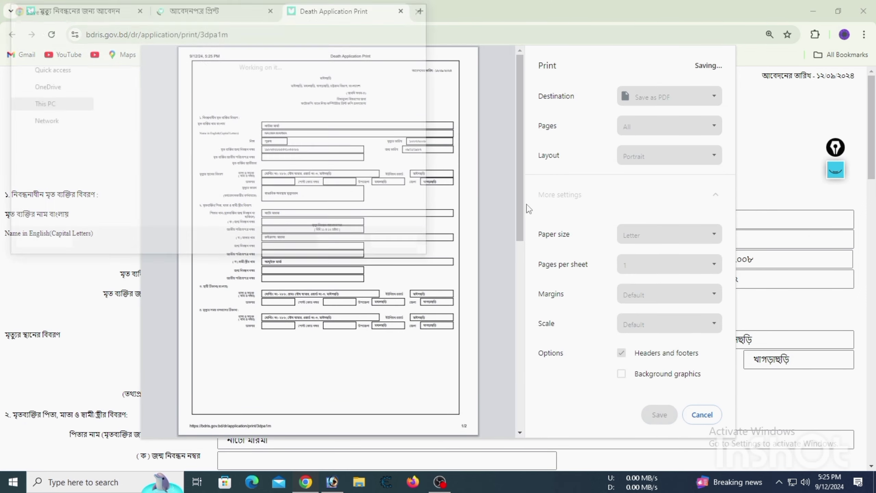
{"action": "left_click", "coordinate": [238, 190]}
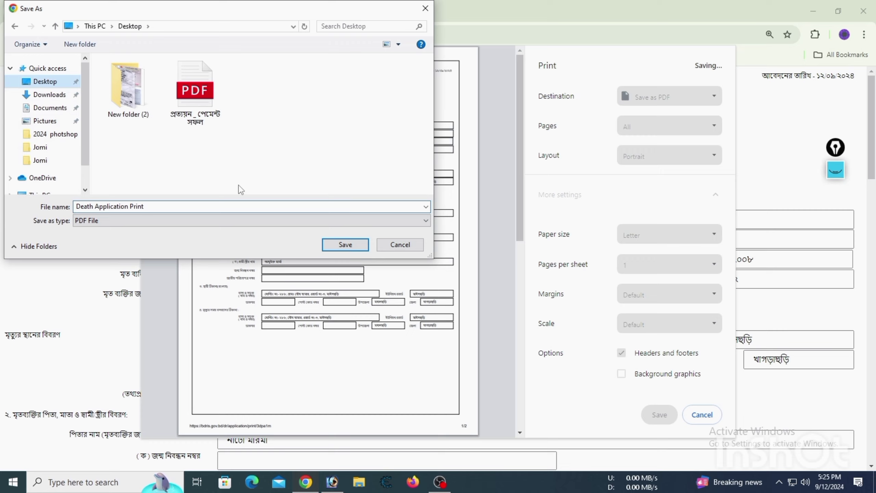
{"action": "left_click", "coordinate": [341, 248]}
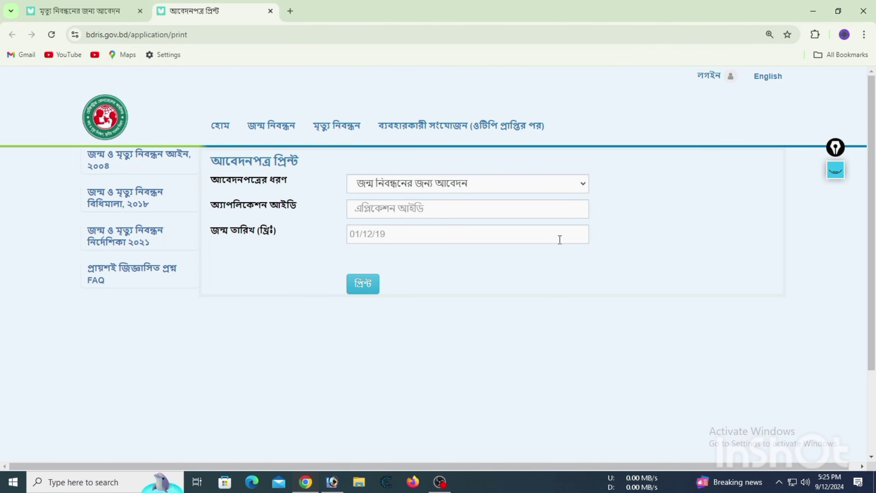